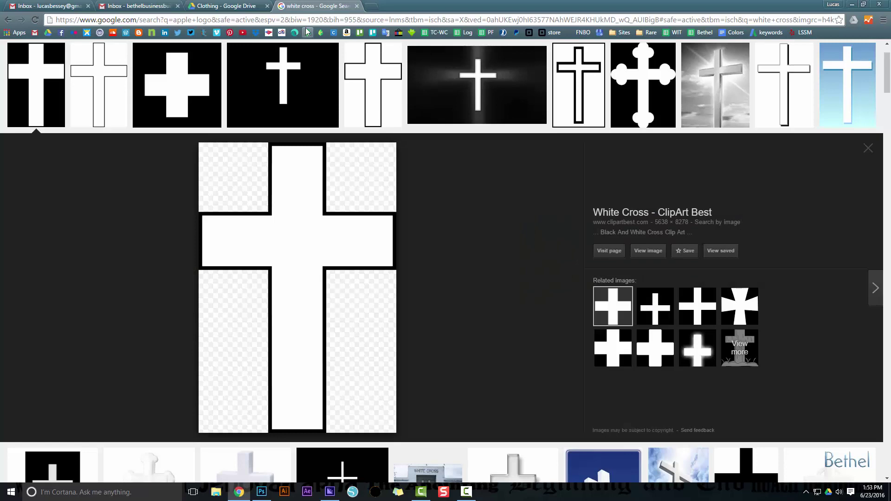
Step: Search Google Images for grass in a new browser tab
click(370, 7)
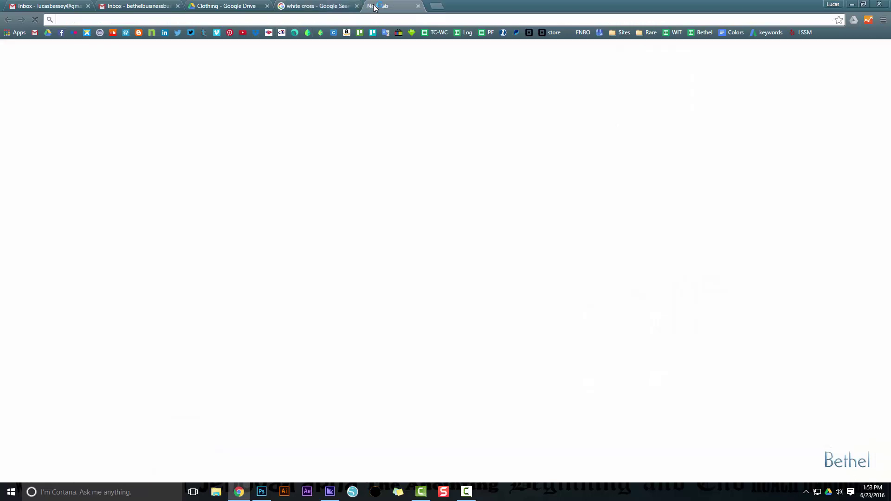
text(grasws te)
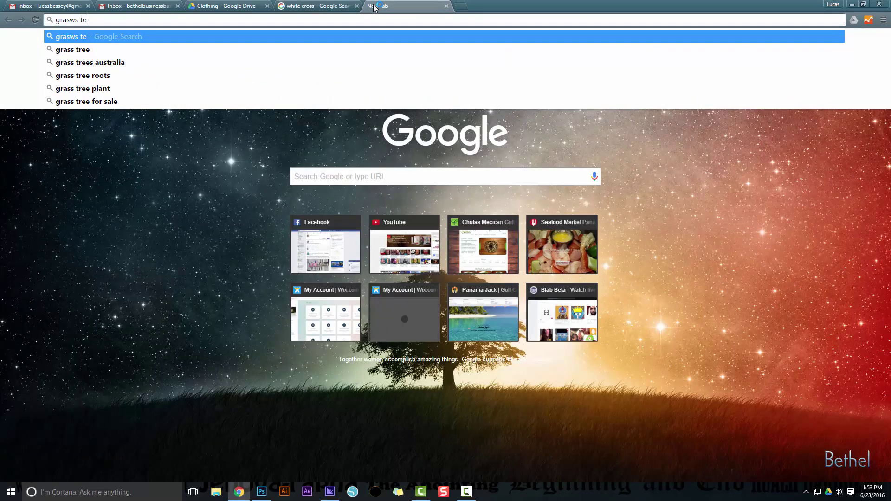
key(BackSpace)
key(BackSpace)
key(BackSpace)
key(BackSpace)
key(BackSpace)
text(s t)
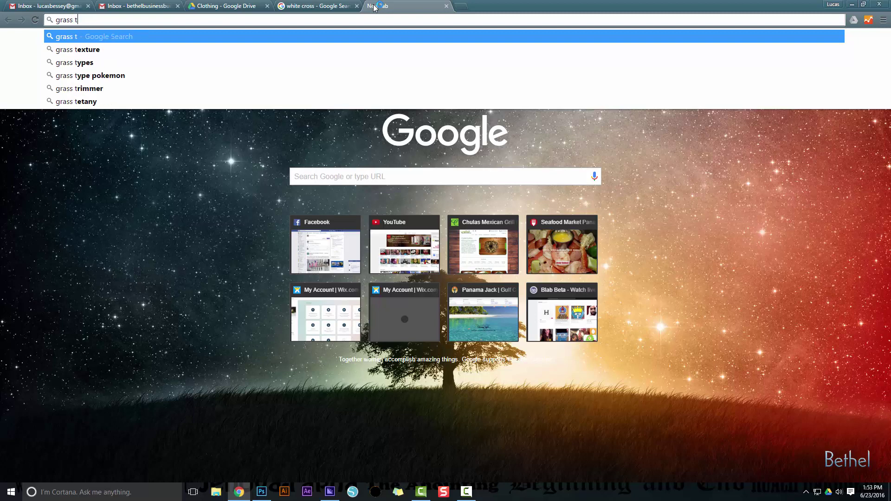
key(BackSpace)
key(BackSpace)
key(Return)
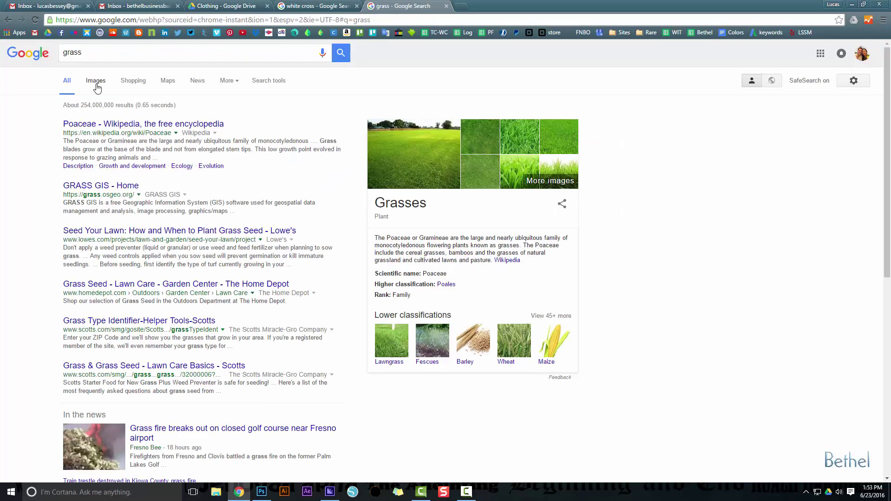
click(96, 81)
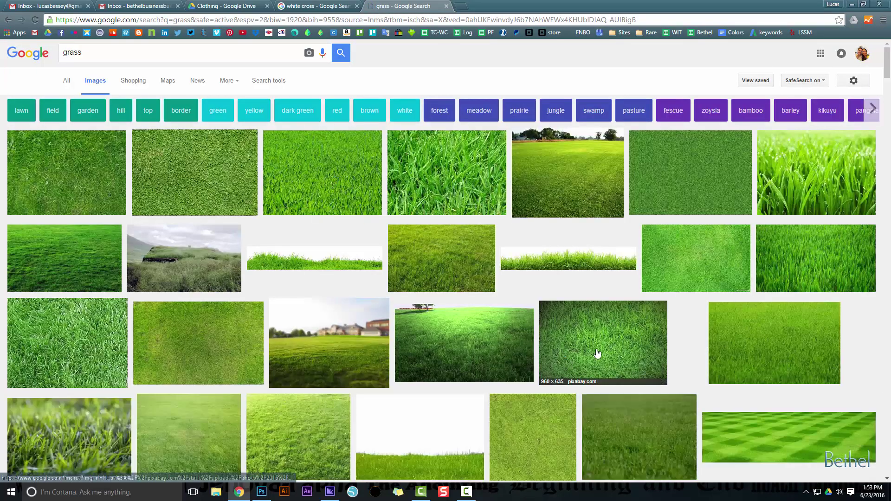
Step: Try out the 3100 × 2050 myfreetextures.com grass texture as a pasted layer in the YouTube Frame.psd document in Photoshop
click(696, 183)
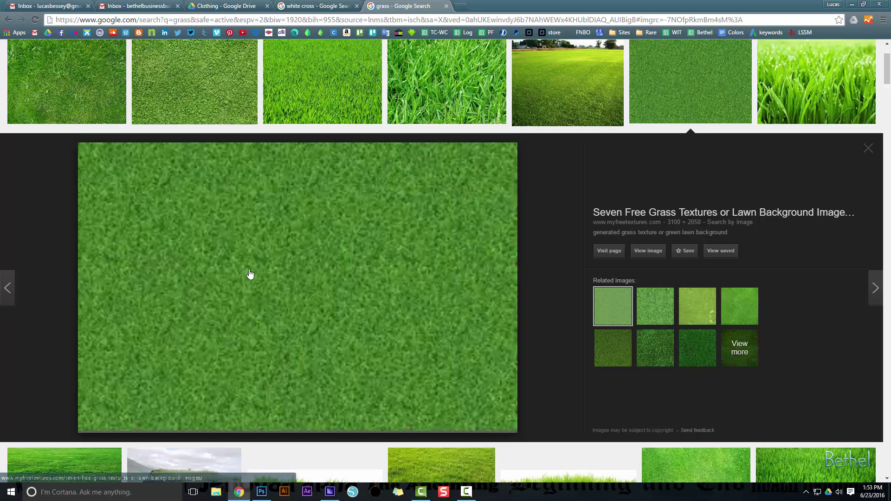
right_click(291, 275)
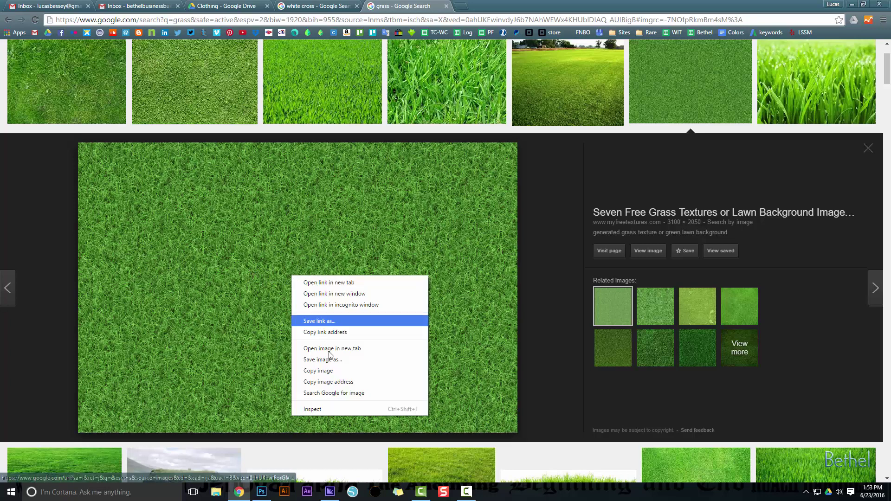
click(335, 374)
key(alt+Tab)
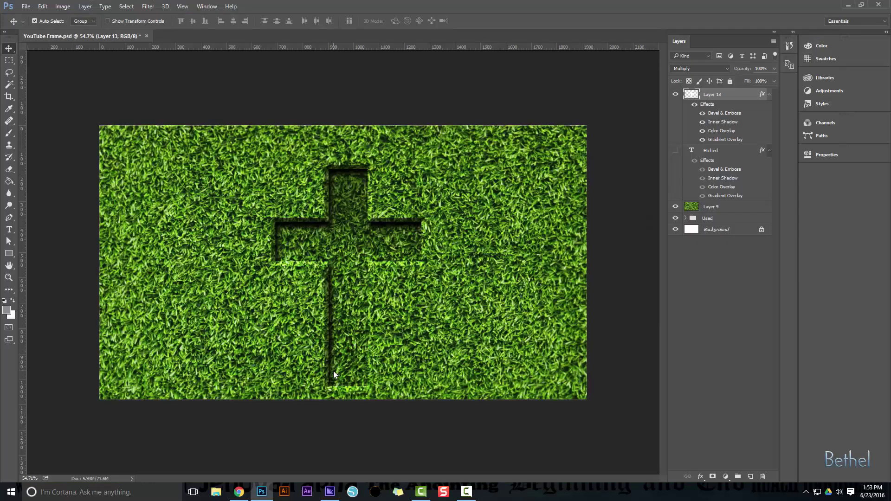
key(ctrl+v)
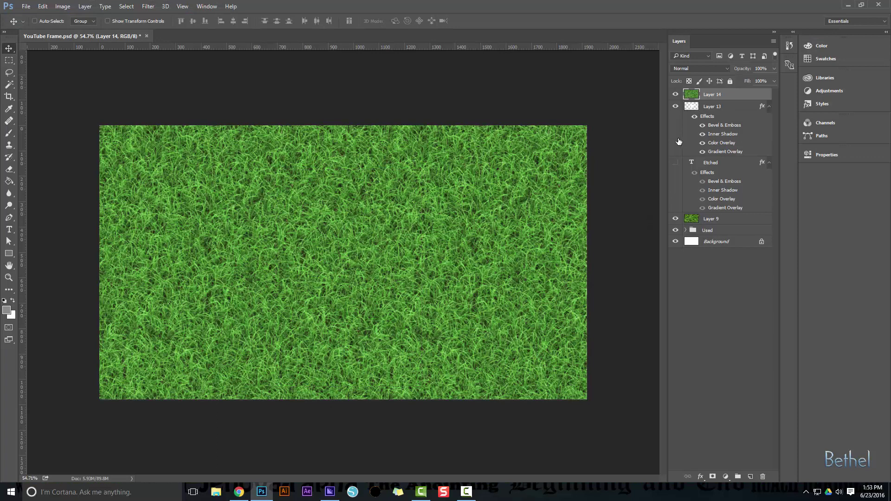
key(Delete)
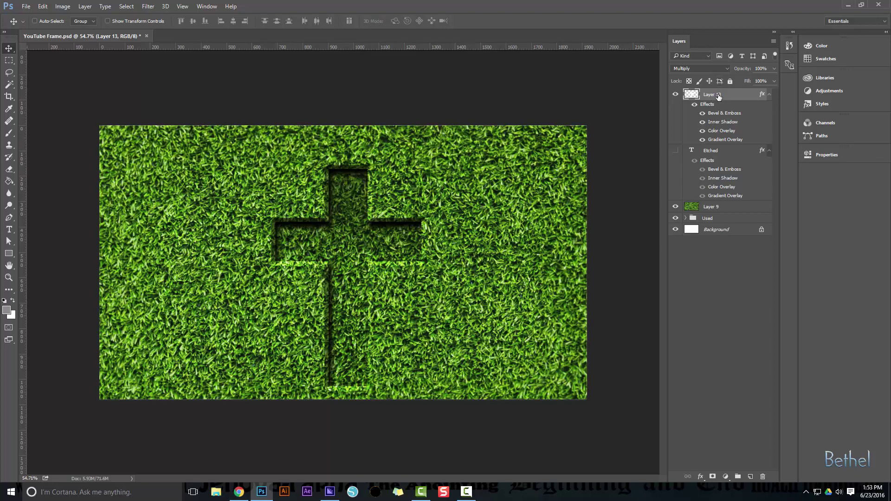
Step: Switch to Chrome and copy the White Cross clip art image from the white cross image results
key(alt+Tab)
click(309, 5)
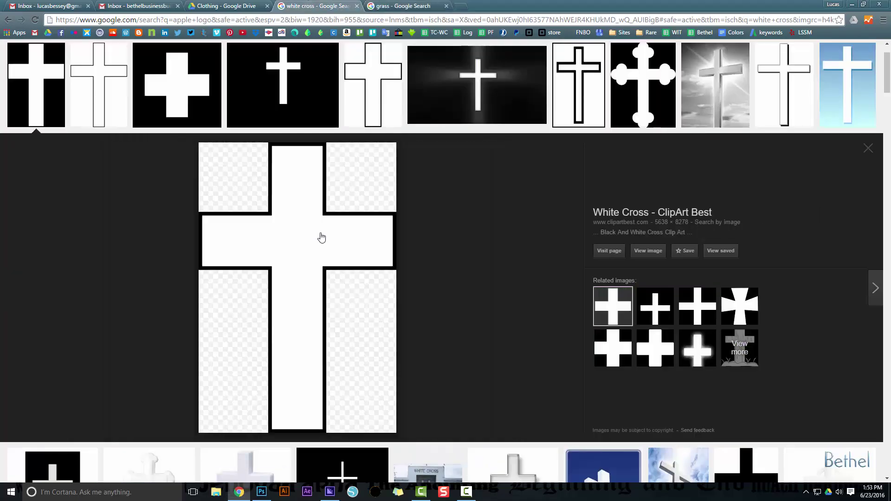
right_click(262, 221)
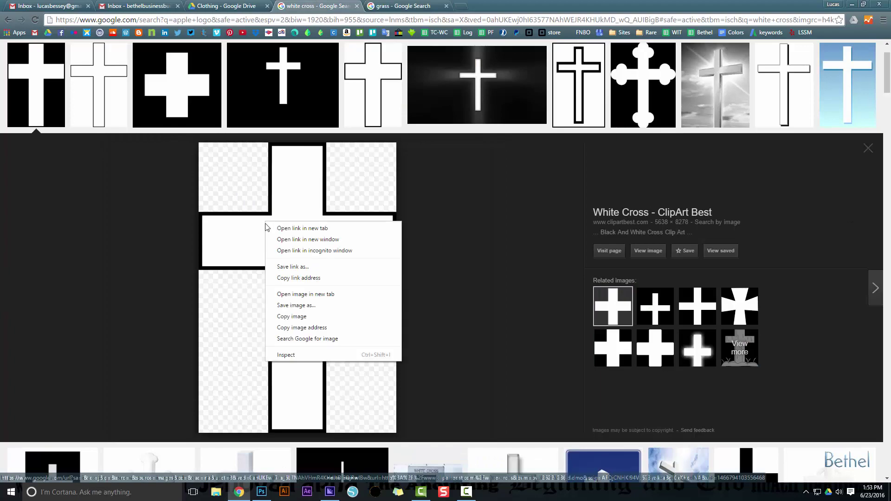
click(294, 322)
Step: Switch to Photoshop, hide Layer 13 and paste the copied cross image as a new layer
key(alt+Tab)
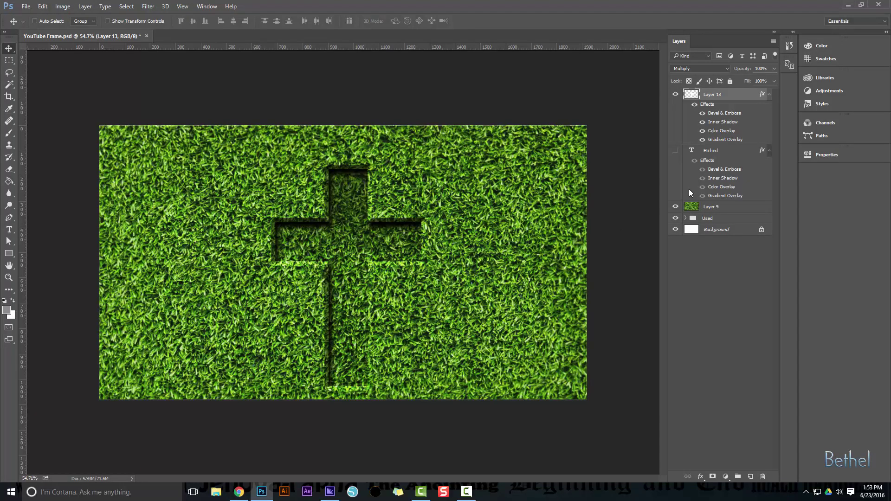
click(675, 95)
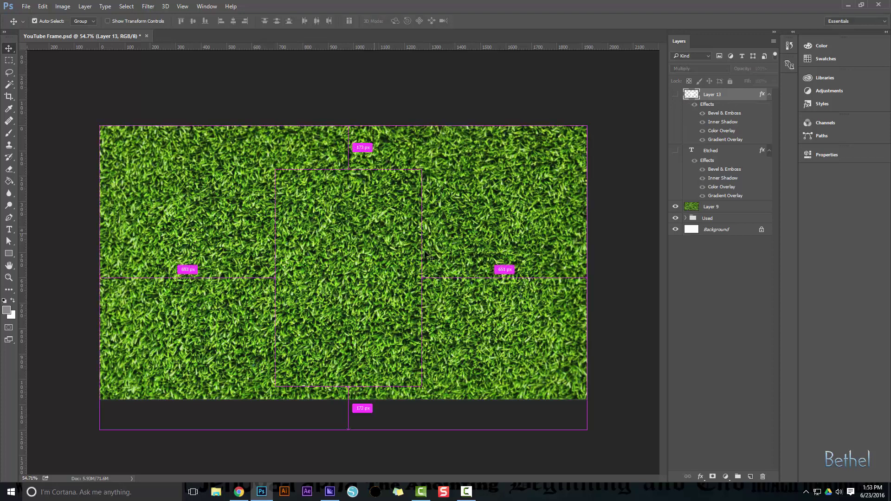
key(ctrl+v)
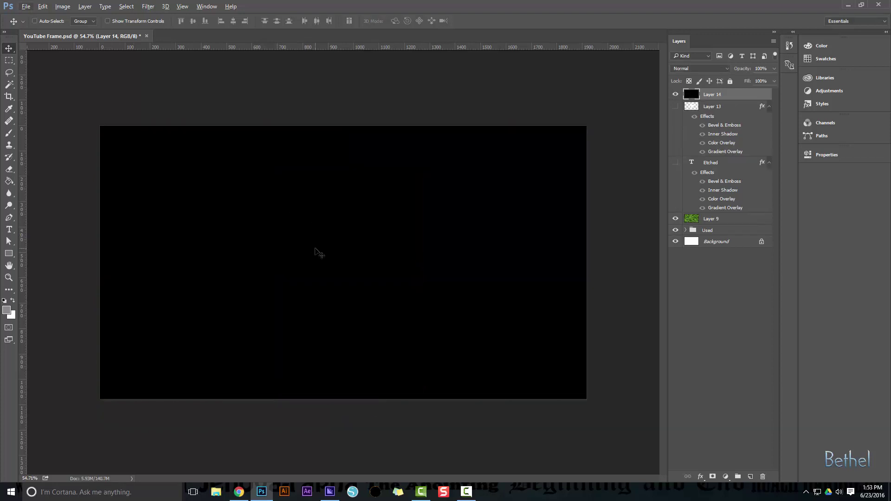
Step: Scale the pasted cross image to about 11.4% width and 11.2% height and place it near the middle of the grass
key(ctrl+t)
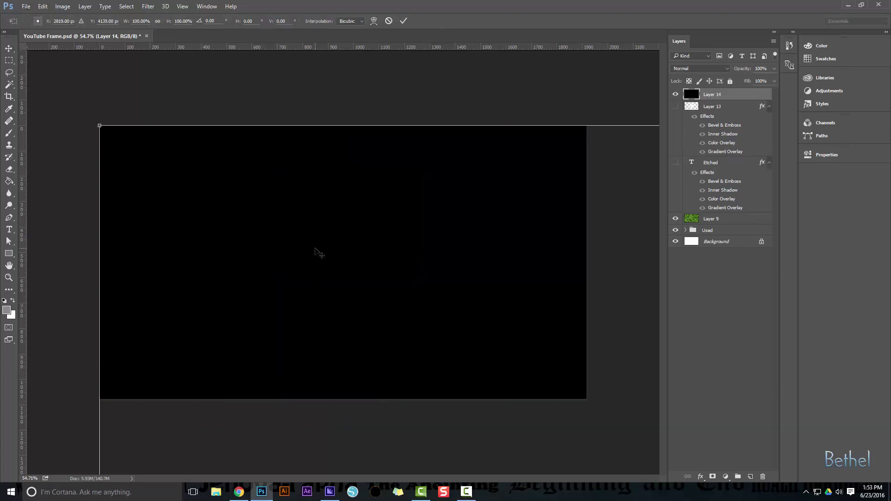
scroll(316, 251, down, 5)
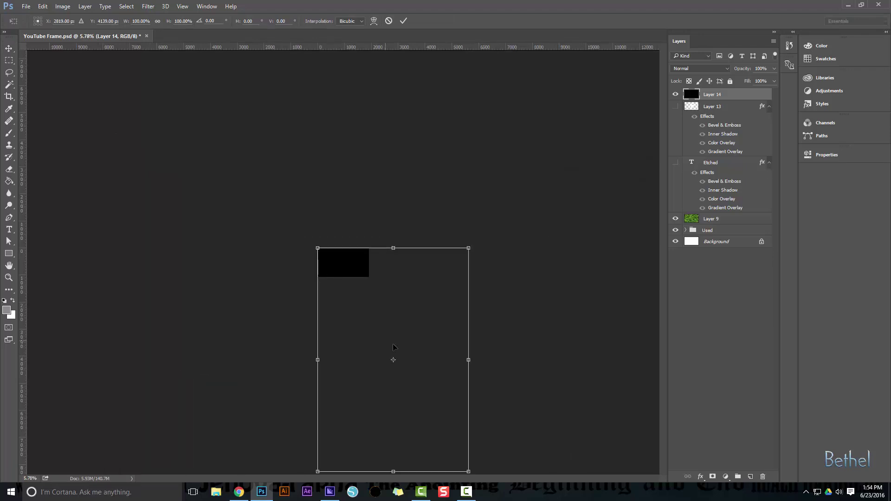
drag(468, 471, 342, 279)
scroll(341, 278, up, 1)
scroll(340, 279, up, 4)
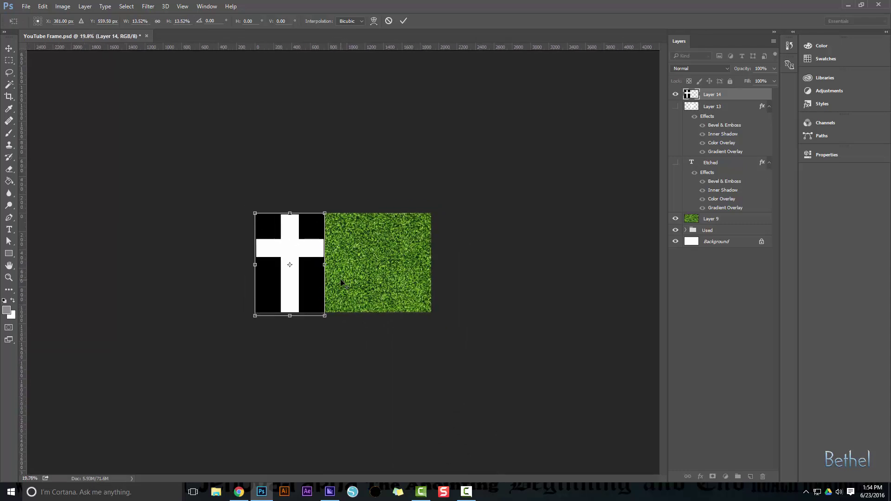
scroll(341, 283, up, 2)
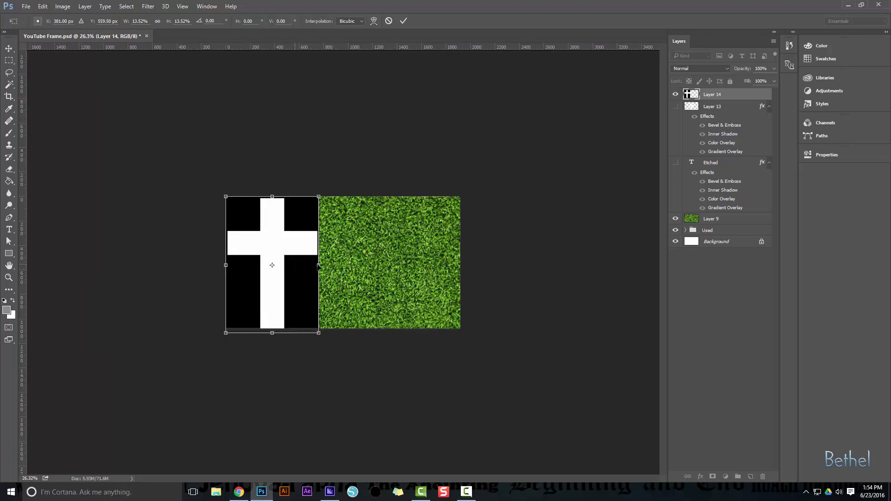
drag(319, 265, 390, 261)
drag(390, 192, 380, 208)
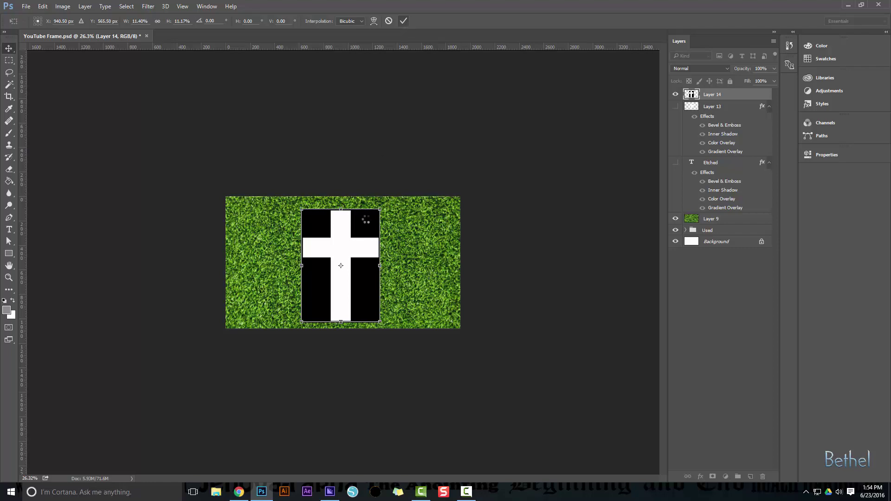
key(Return)
scroll(365, 301, up, 2)
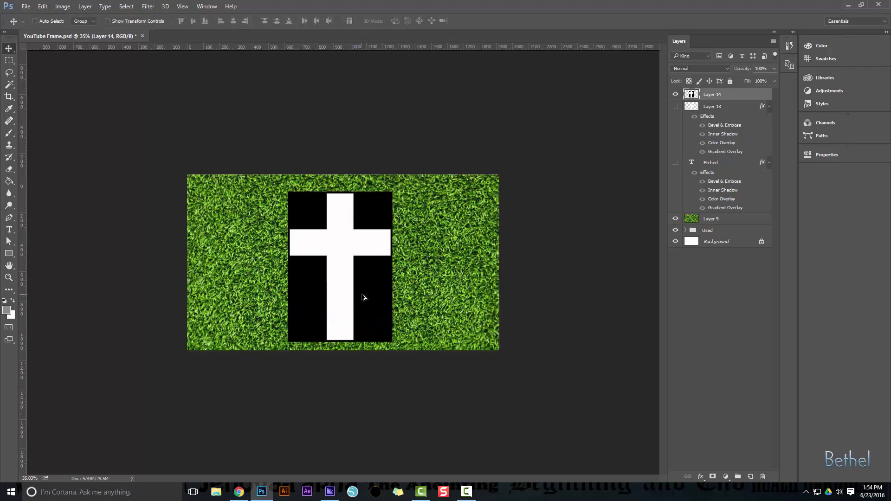
drag(367, 263, 366, 263)
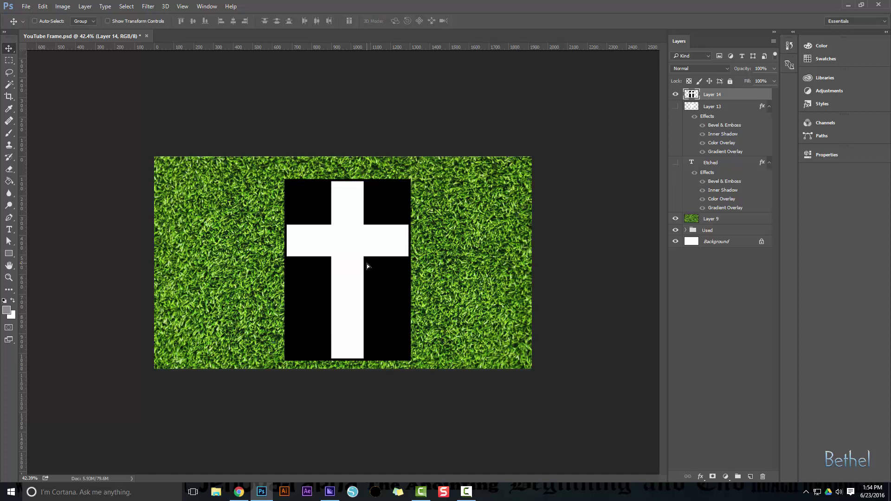
Step: Select the black background around the white cross with the Magic Wand and delete it, leaving nothing selected
key(w)
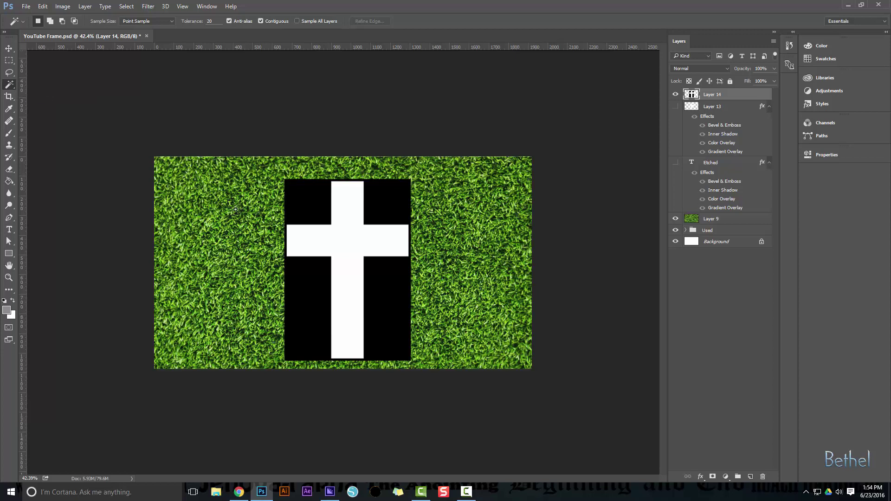
right_click(13, 86)
click(46, 84)
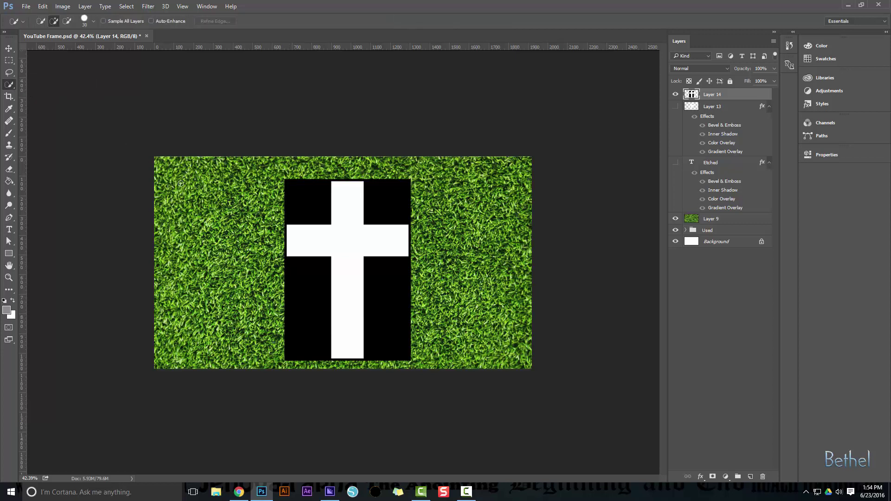
click(313, 306)
key(shift+w)
click(311, 207)
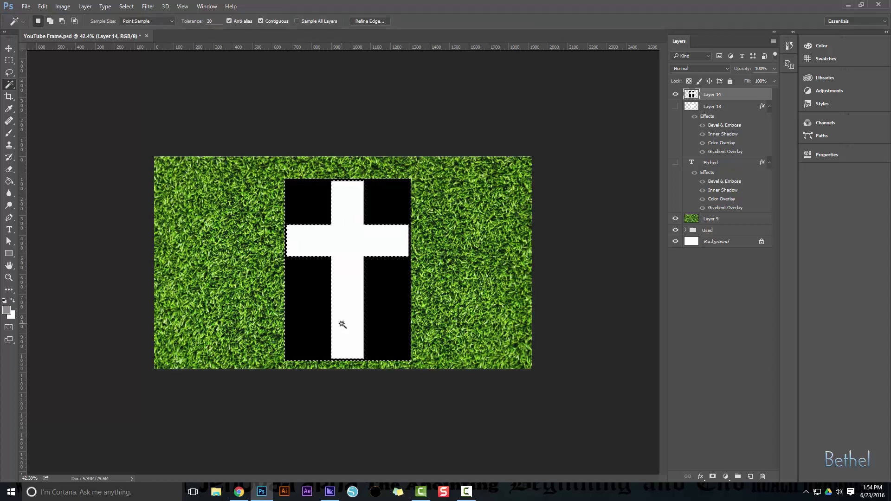
key(Delete)
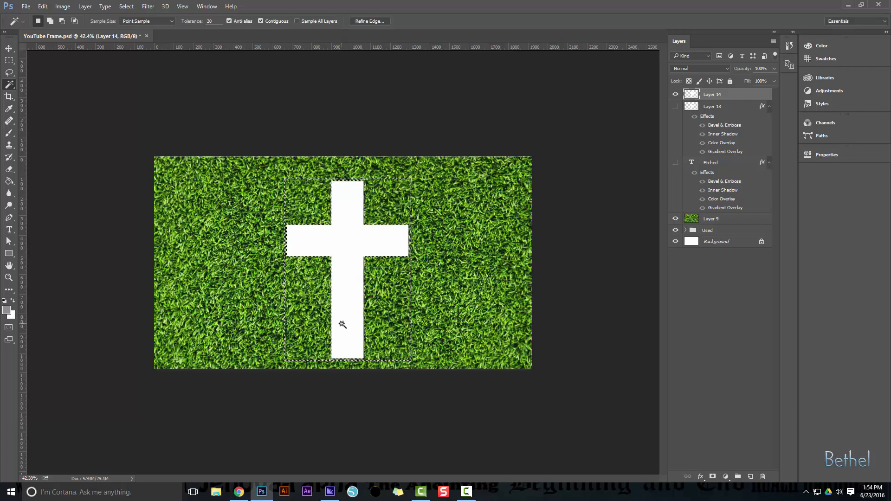
key(ctrl+d)
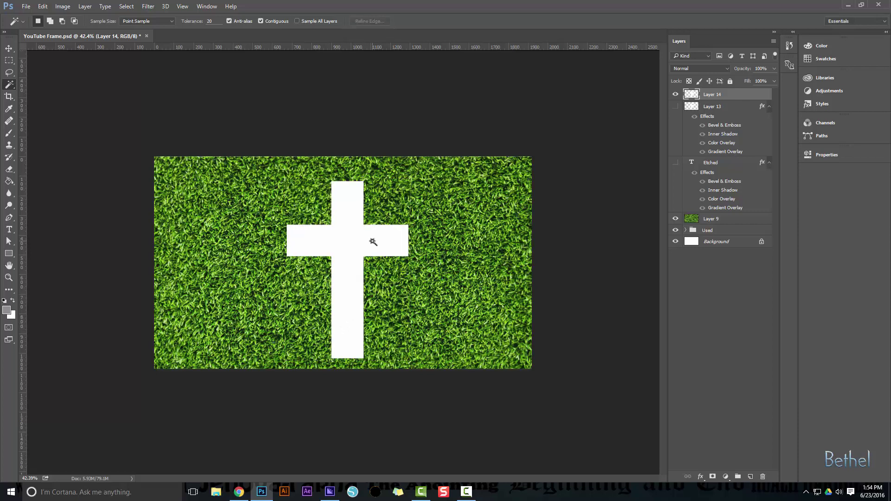
Step: Move the white cross slightly to the right on the grass and rename its layer to Cross
key(v)
drag(358, 267, 363, 265)
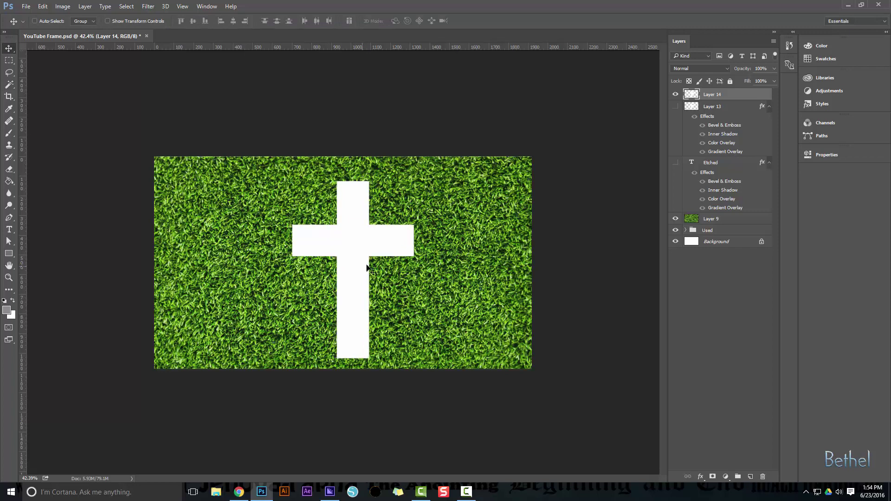
double_click(712, 95)
text(Cor)
text(oss)
key(Return)
Step: Detach the Layers panel from its dock and float it beside the collapsed panels
drag(716, 39, 744, 32)
click(836, 176)
click(839, 177)
click(757, 39)
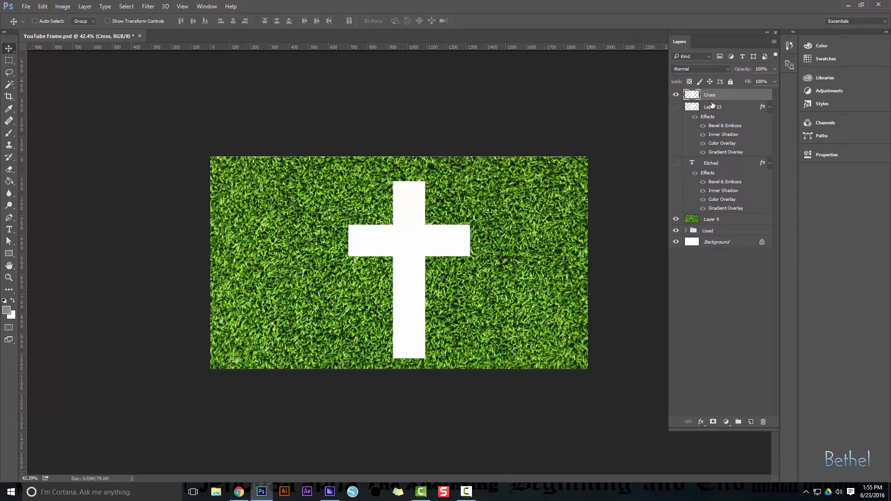
Step: Set the Cross layer's blend mode to Multiply
click(728, 69)
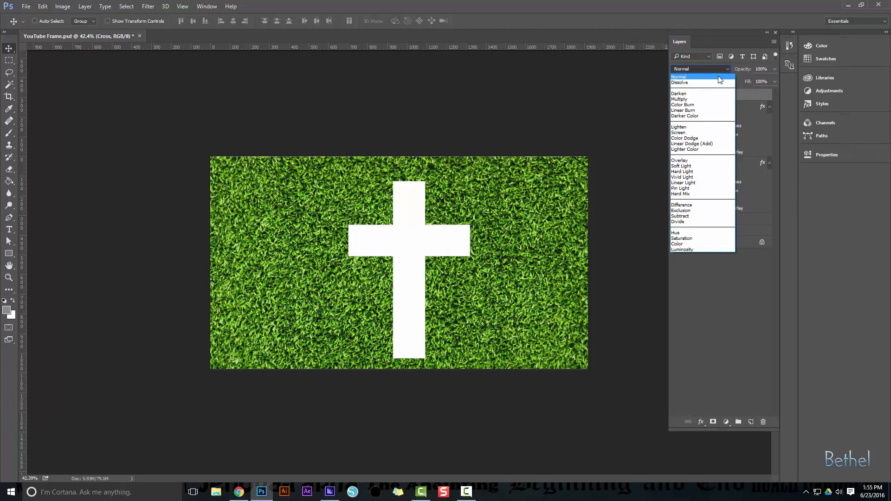
click(701, 99)
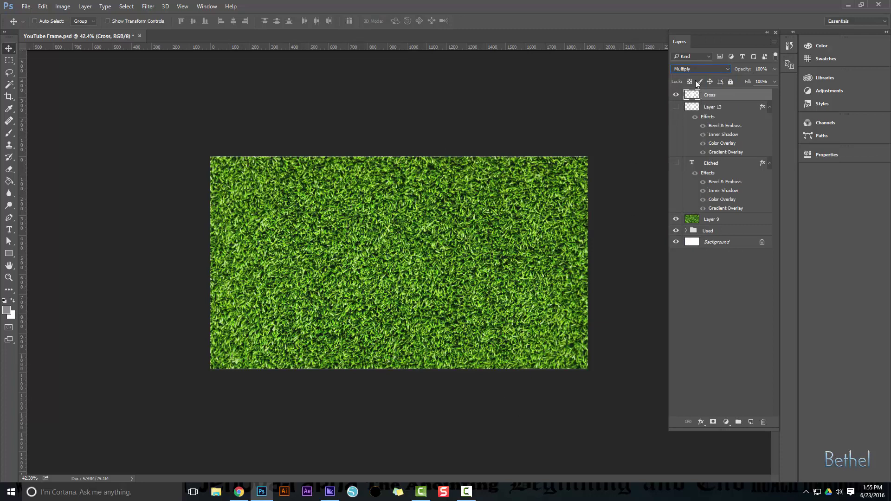
Step: Add a Bevel & Emboss effect to the Cross layer and shift the Layer Style dialog aside
click(704, 426)
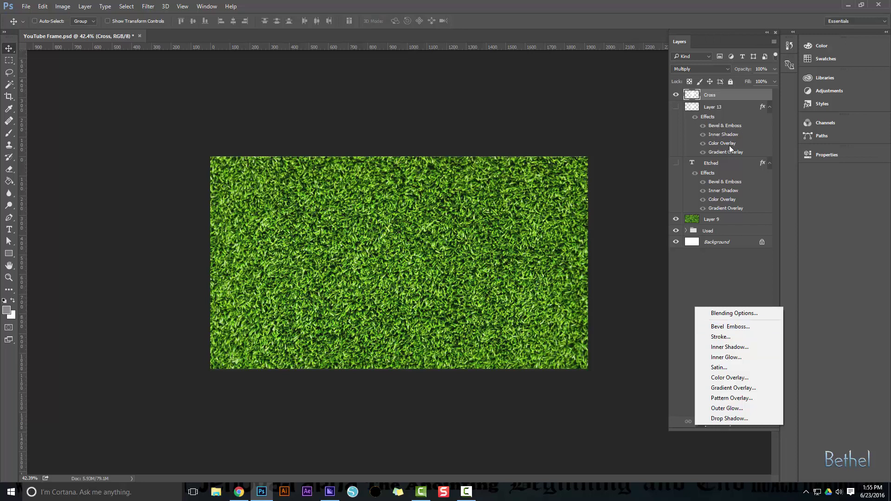
click(724, 326)
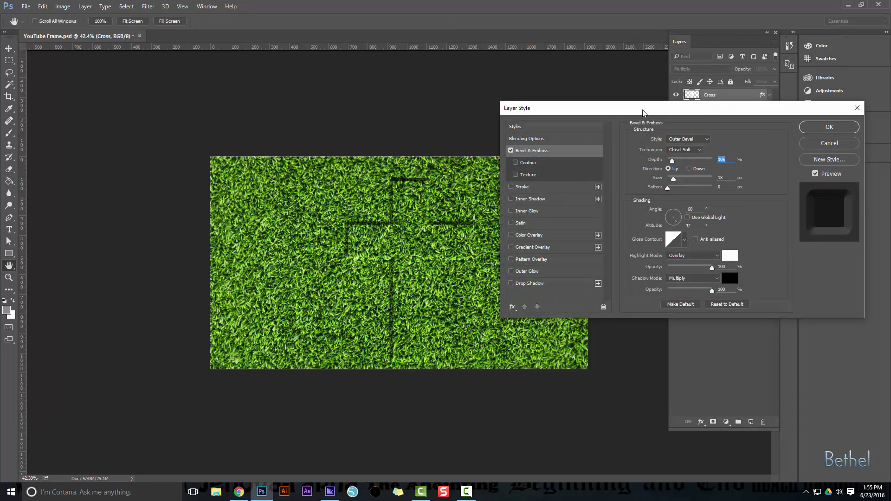
drag(643, 112, 641, 112)
Step: Preview Inner Shadow, Color Overlay and Gradient Overlay on the cross, moving the dialog clear of the artwork
click(495, 199)
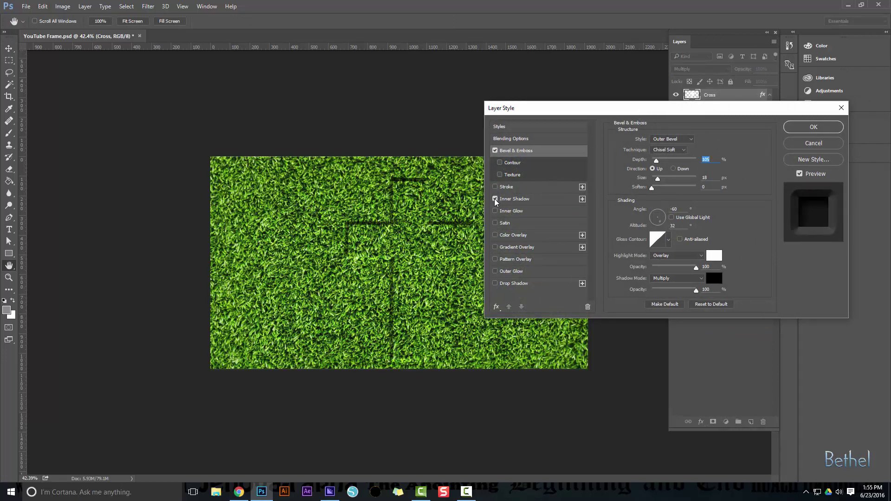
click(495, 236)
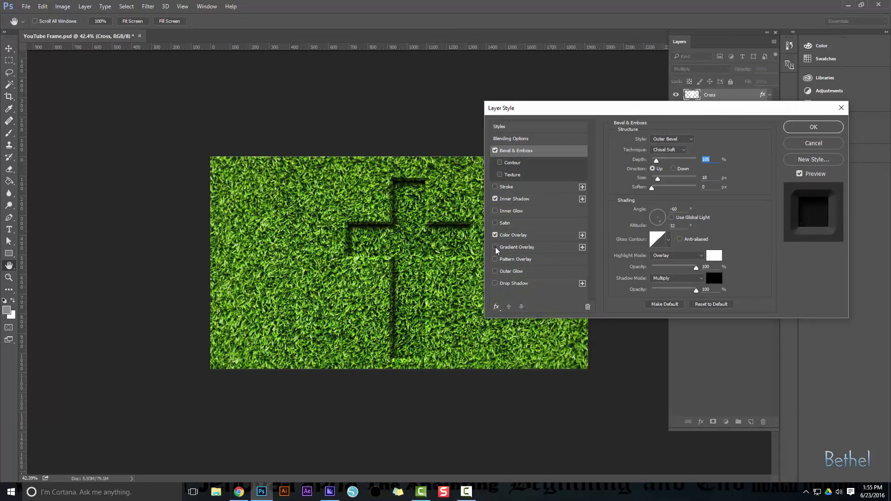
click(495, 248)
drag(611, 111, 675, 112)
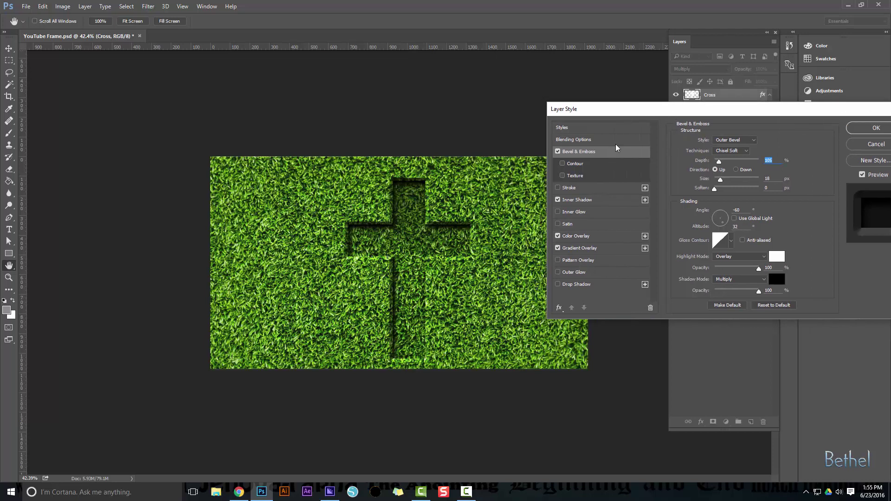
Step: Try Satin on the cross, and turn off every effect except Bevel & Emboss
click(558, 249)
click(558, 224)
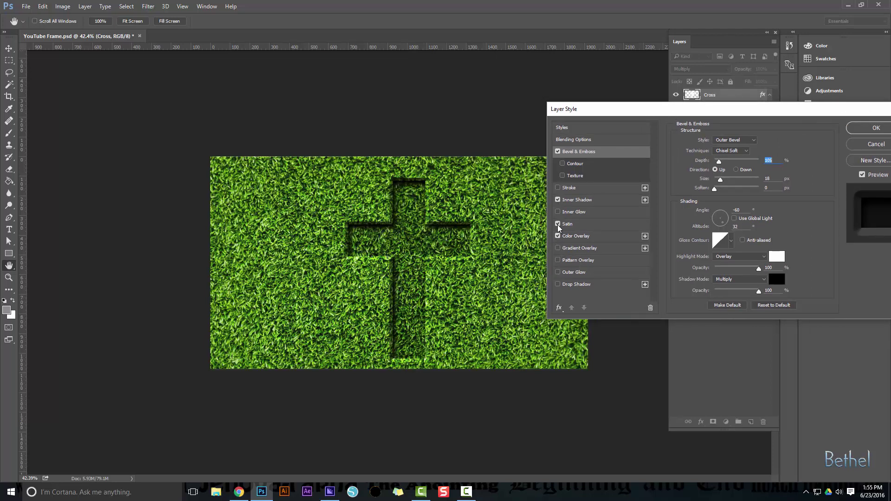
click(558, 224)
click(558, 248)
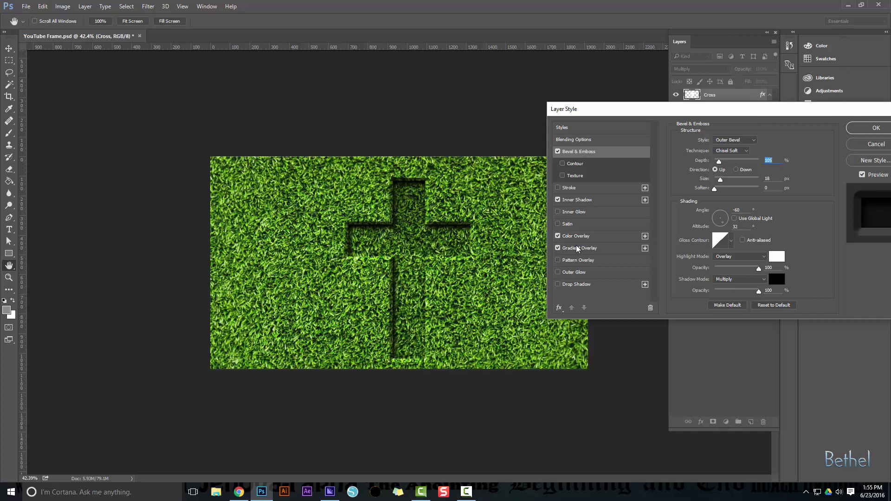
click(558, 248)
click(558, 236)
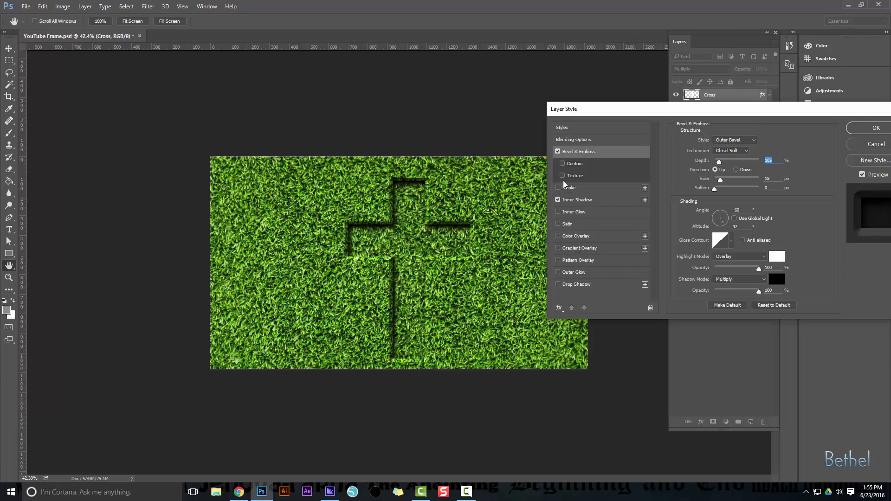
click(558, 200)
drag(640, 110, 586, 107)
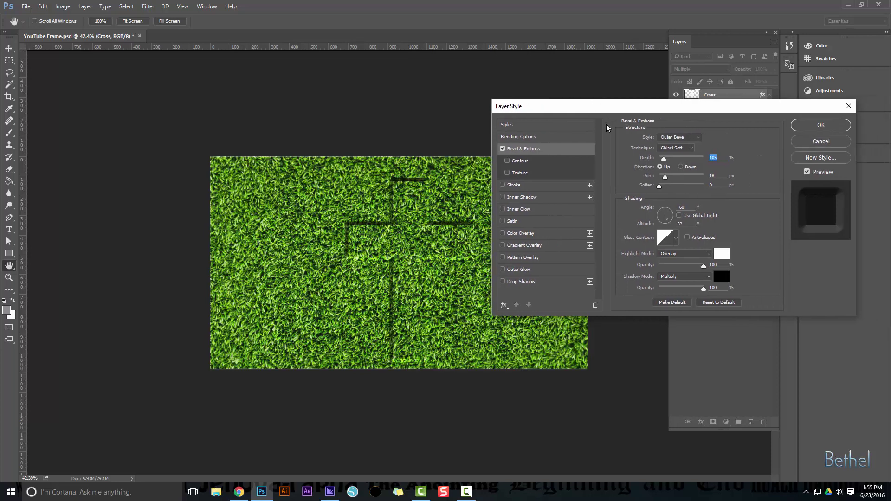
Step: Try the Chisel Hard and Smooth bevel techniques on the cross, and return to Chisel Soft
click(686, 149)
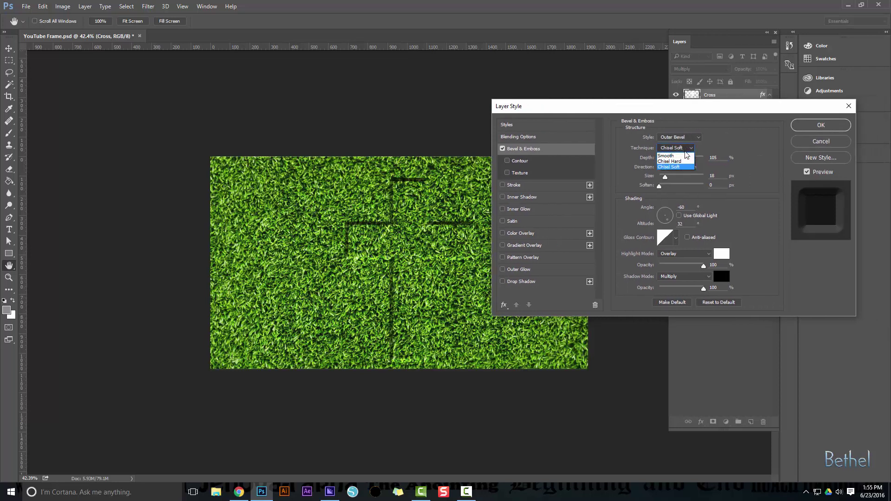
click(684, 161)
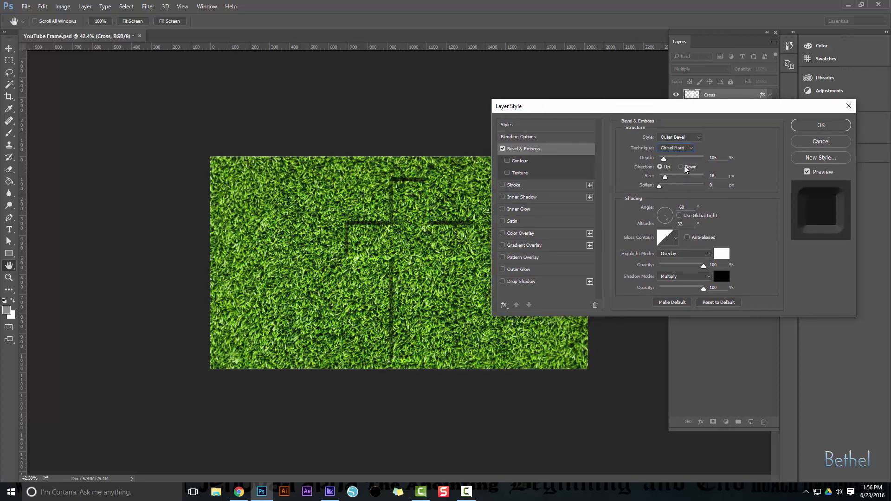
click(686, 148)
click(686, 157)
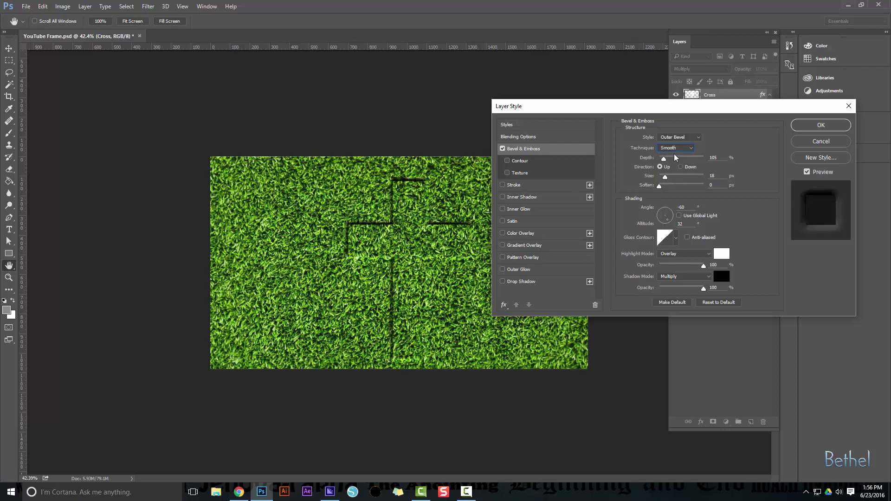
click(682, 150)
click(681, 167)
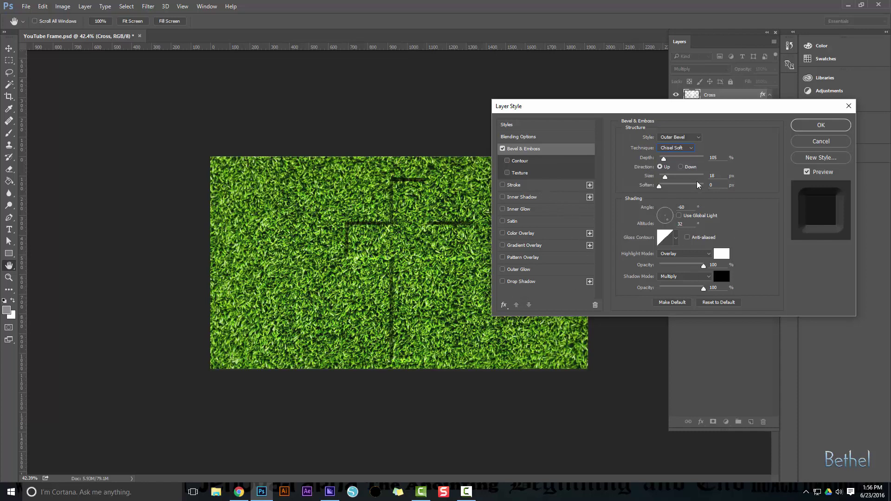
drag(694, 110, 686, 101)
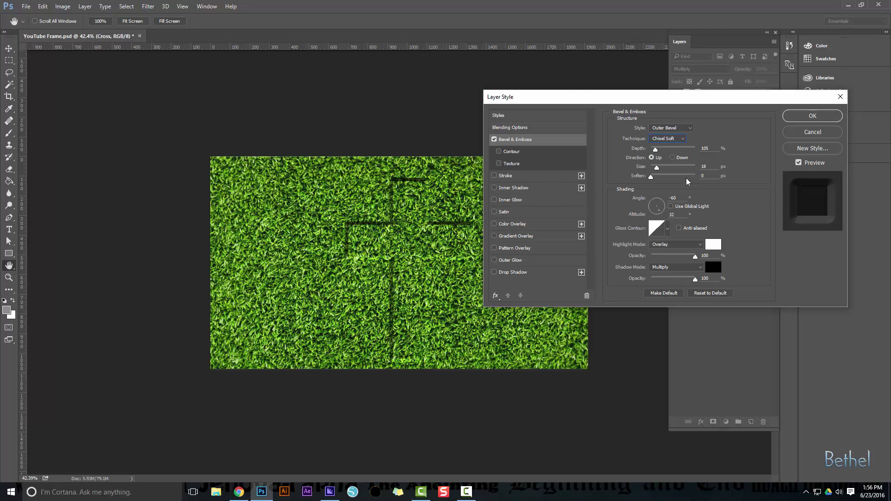
Step: Add an Inner Shadow at 100% opacity and enable Color Overlay on the cross, opening the Color Overlay settings
click(515, 188)
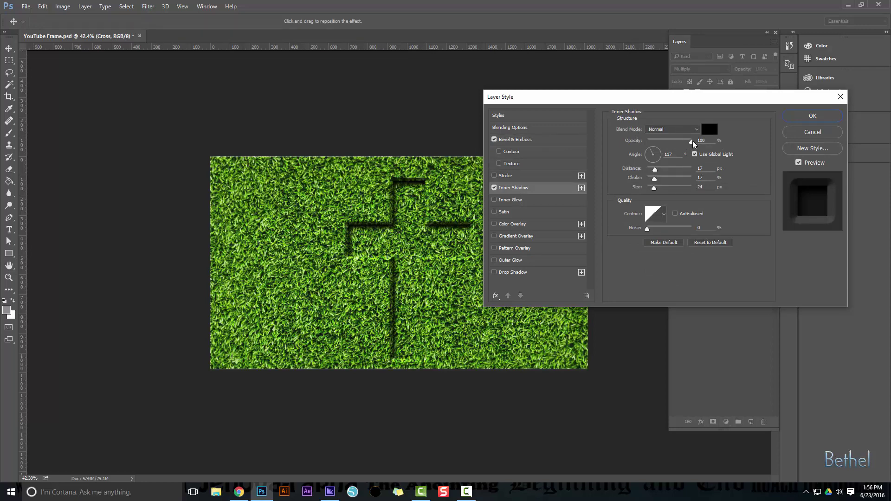
mouse_move(690, 141)
mouse_down()
mouse_move(673, 141)
mouse_move(696, 140)
mouse_up()
click(494, 223)
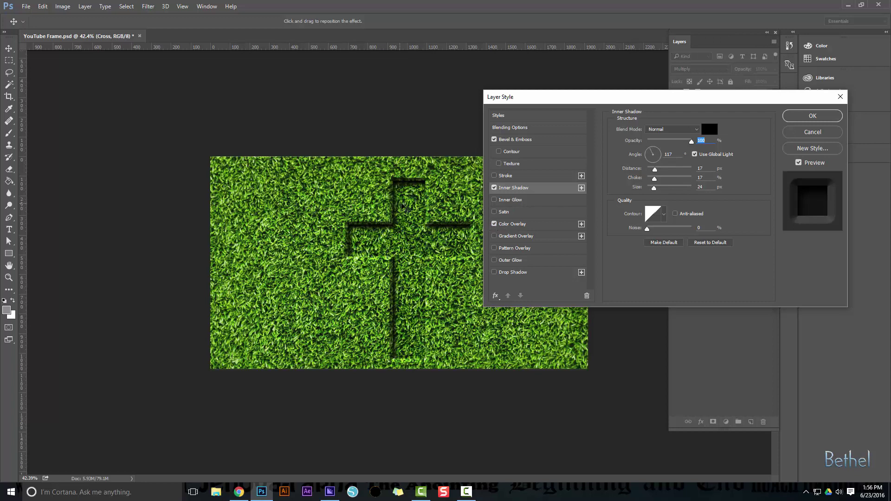
click(516, 225)
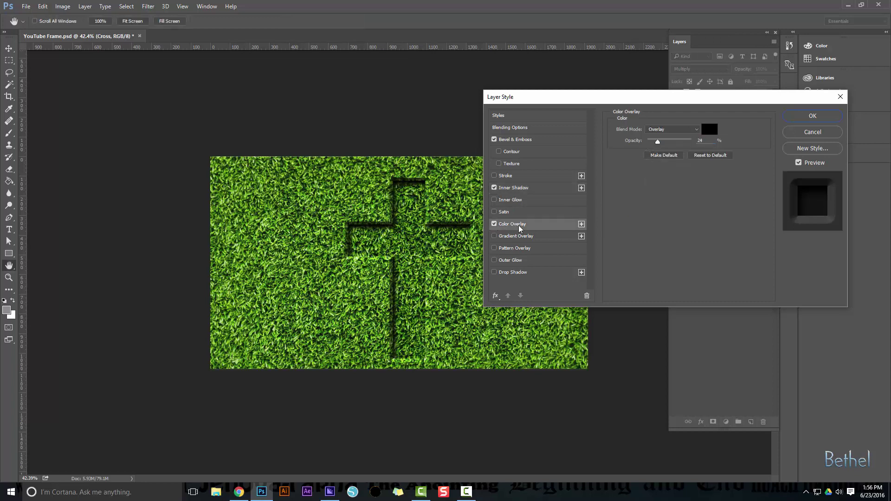
Step: Try the Normal blend mode for the cross's Color Overlay, and set it back to Overlay
click(677, 131)
click(673, 130)
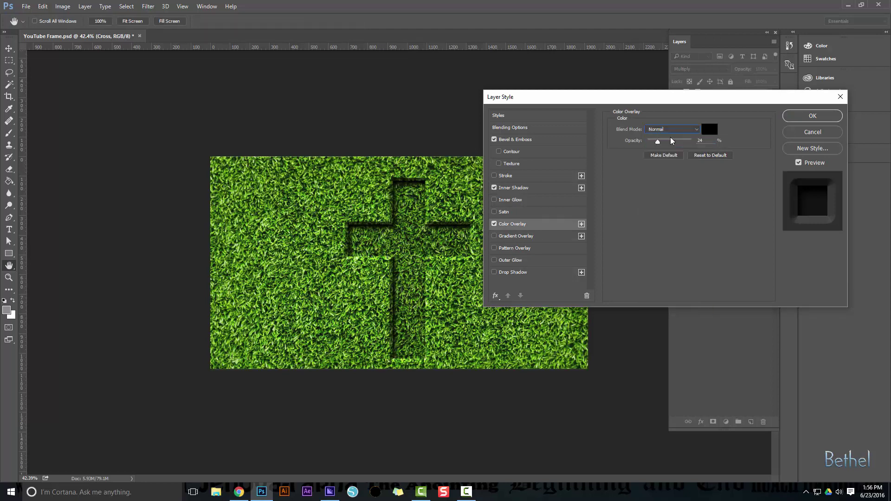
click(674, 131)
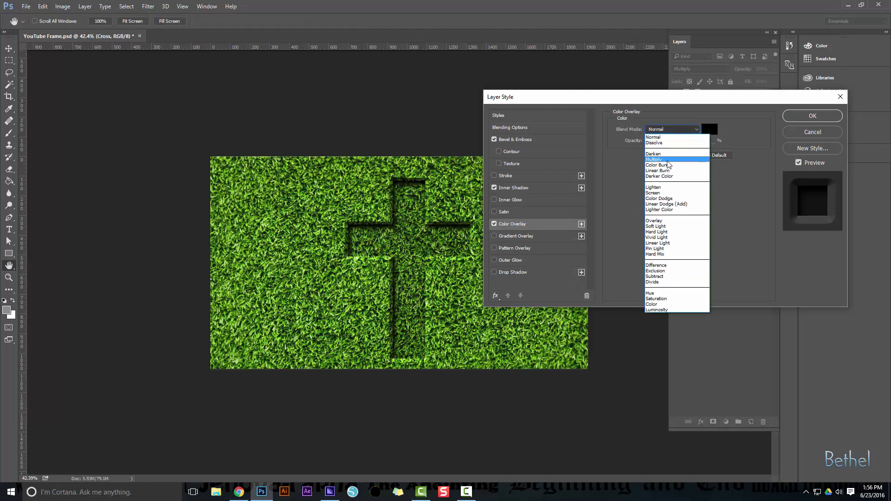
click(659, 221)
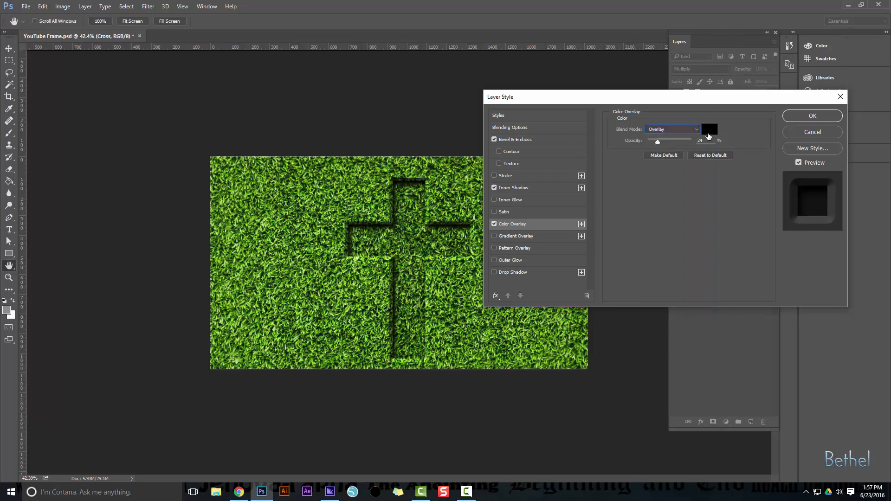
mouse_move(656, 147)
mouse_down()
mouse_move(679, 146)
mouse_move(659, 147)
mouse_up()
Step: Add a Gradient Overlay to the cross and accept its black-to-white gradient in the Gradient Editor
click(518, 237)
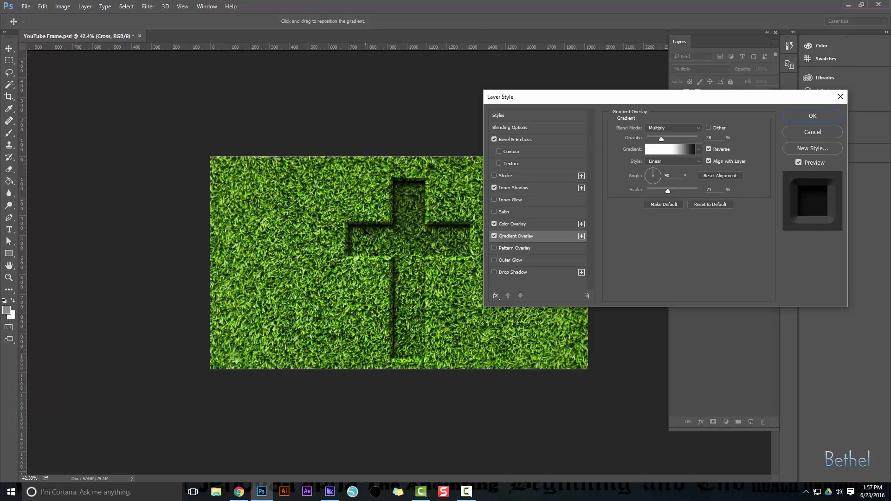
click(678, 149)
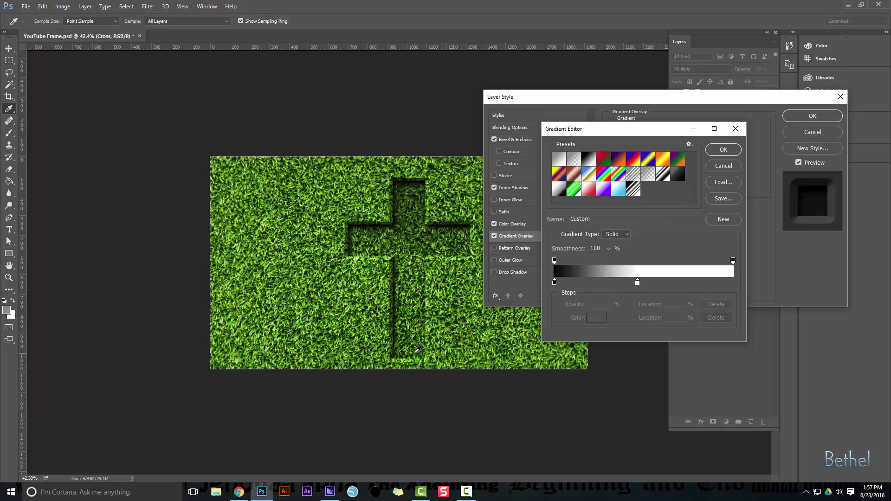
click(724, 149)
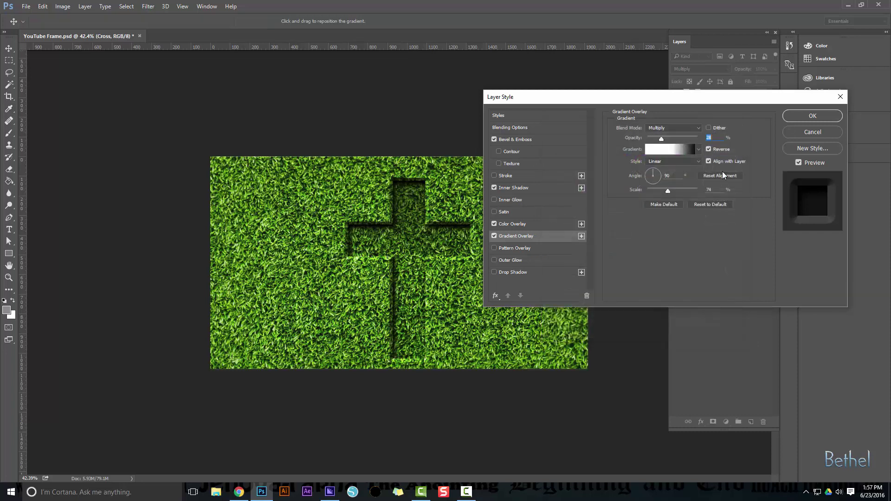
Step: Try the Radial style for the cross's Gradient Overlay, and return it to Linear
click(664, 162)
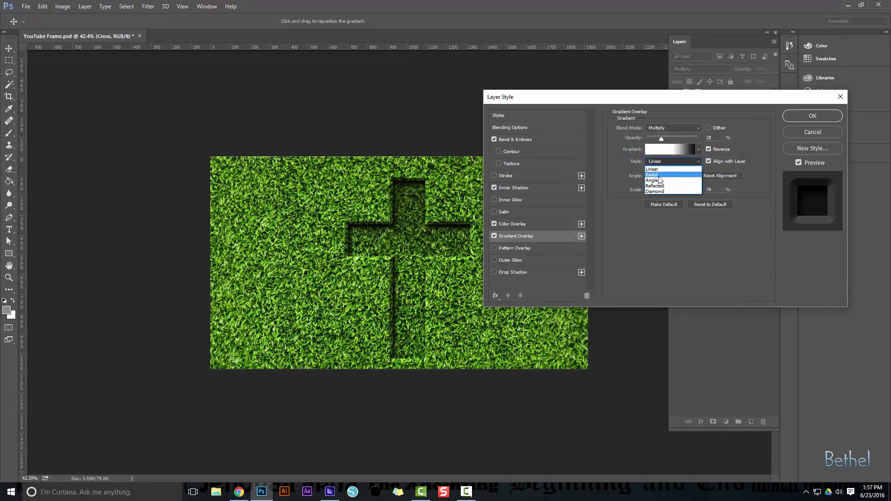
click(659, 169)
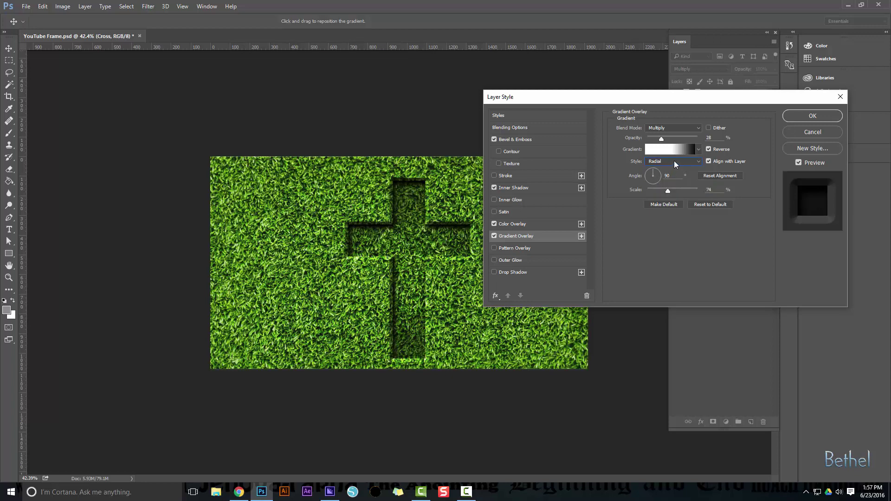
click(674, 161)
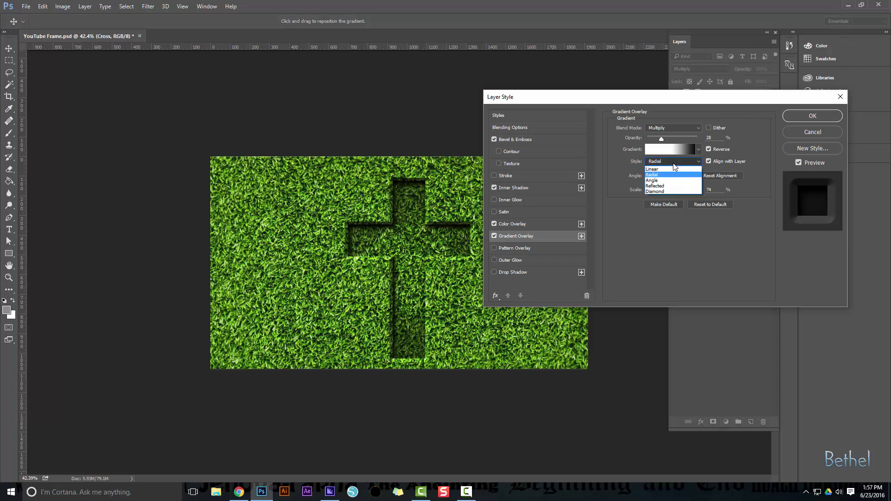
click(670, 168)
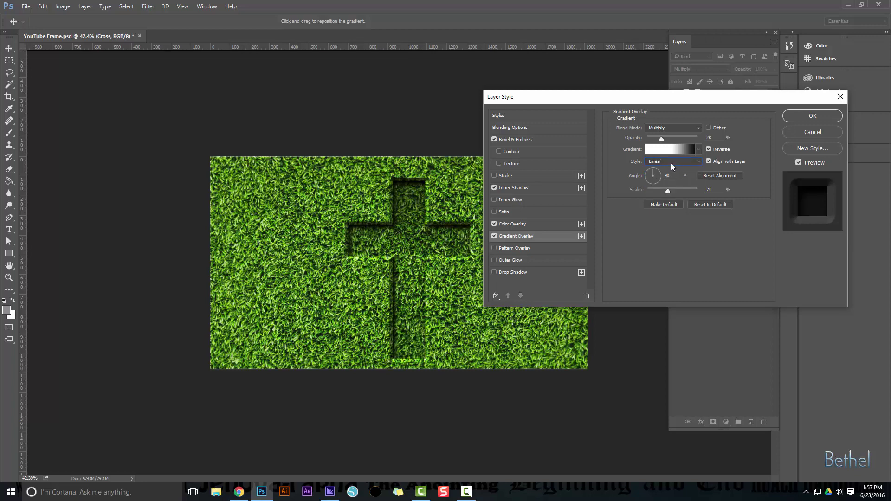
Step: Keep the Gradient Overlay at a 90° angle and 74% scale, and apply the layer styles to the Cross layer
drag(655, 178, 654, 172)
click(668, 191)
mouse_move(660, 192)
mouse_down()
mouse_move(638, 191)
mouse_move(681, 192)
mouse_move(666, 192)
mouse_up()
click(813, 115)
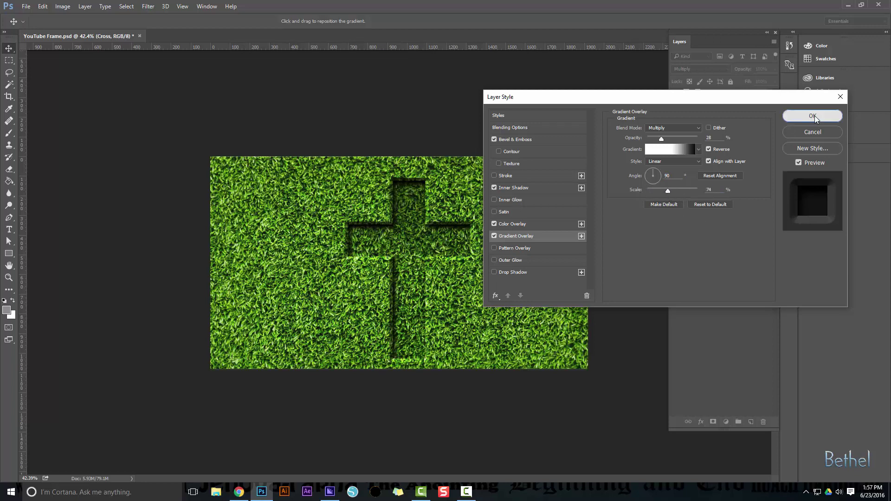